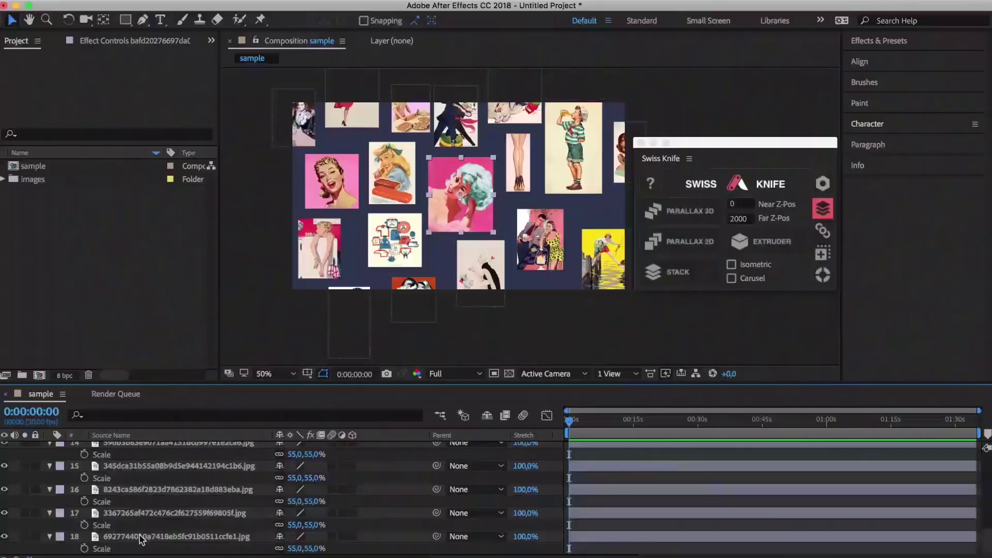
# Rig all collage layers with Swiss Knife's Parallax 3D, then tilt Null 1 slightly on X Rotation.
pyautogui.hotkey('ctrl', 'a')
pyautogui.click(679, 212)
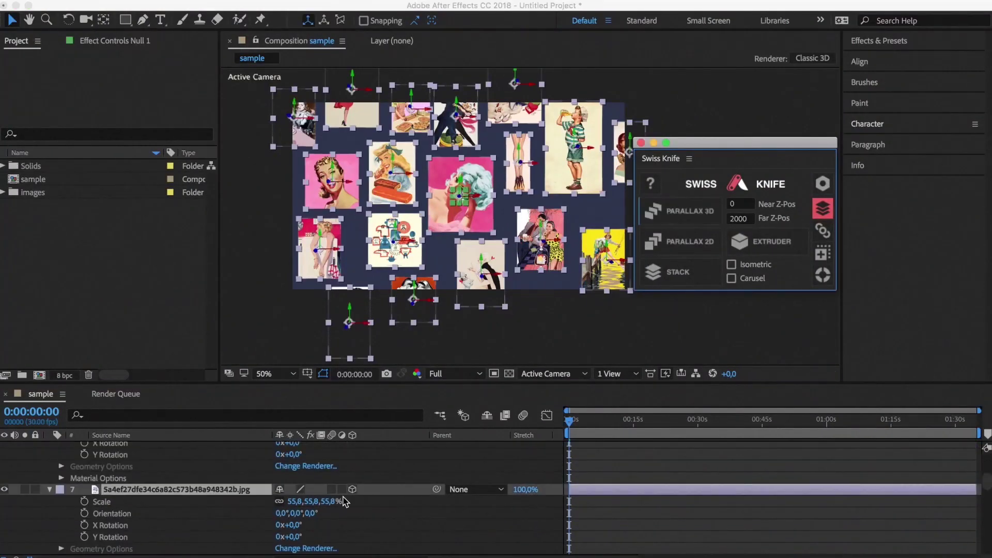
pyautogui.moveTo(289, 470); pyautogui.dragTo(313, 471)
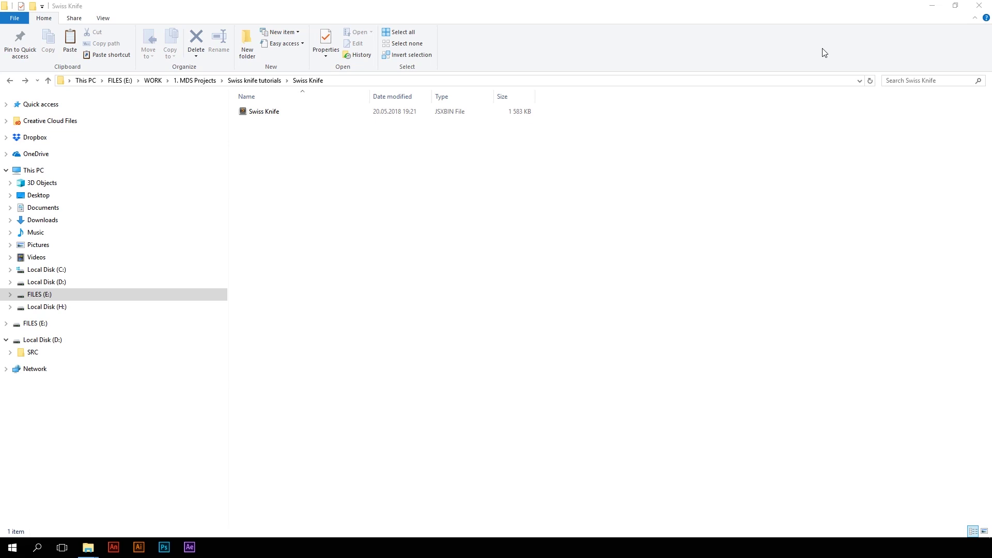
# Paste Swiss Knife.jsxbin into After Effects CC 2018's Support Files\Scripts\ScriptUI Panels folder.
pyautogui.click(288, 113)
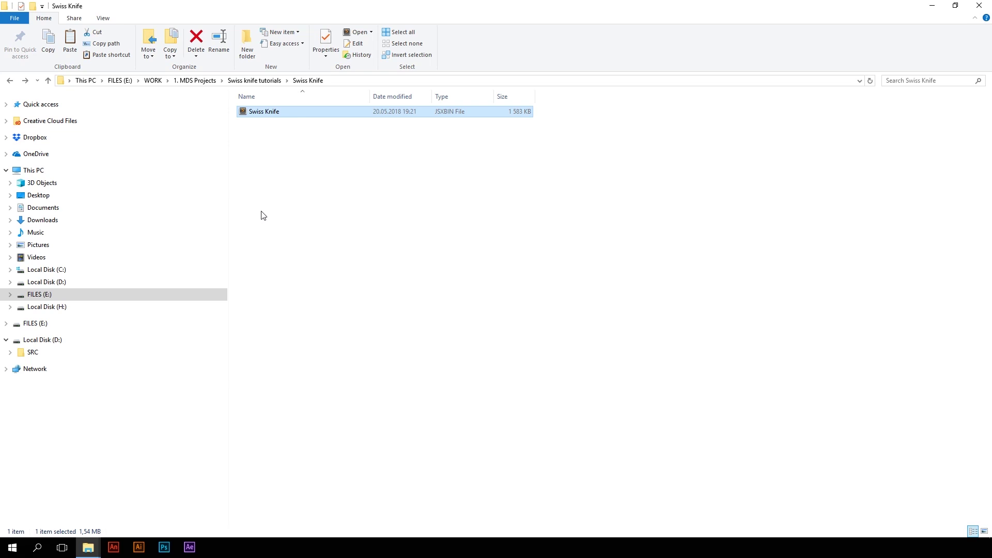
pyautogui.click(94, 546)
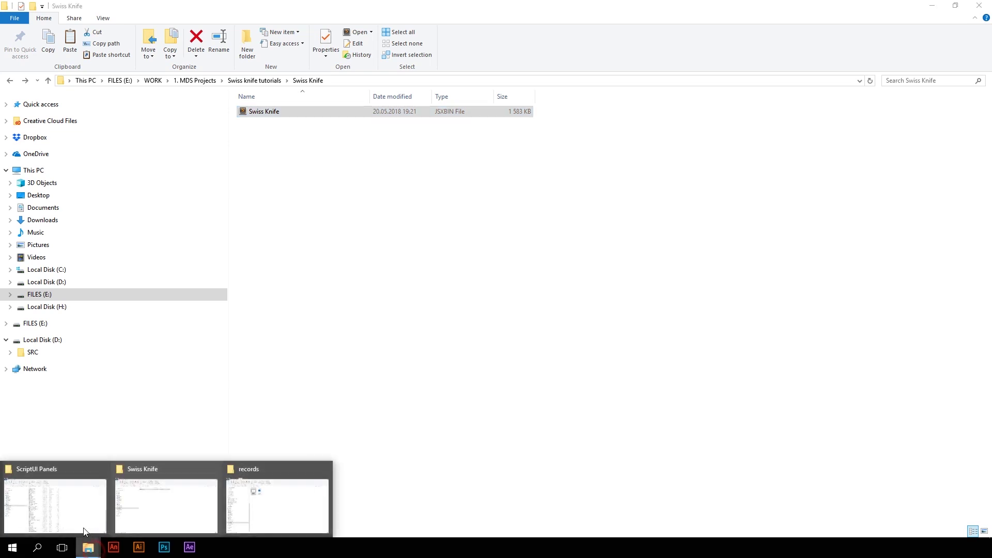
pyautogui.click(67, 504)
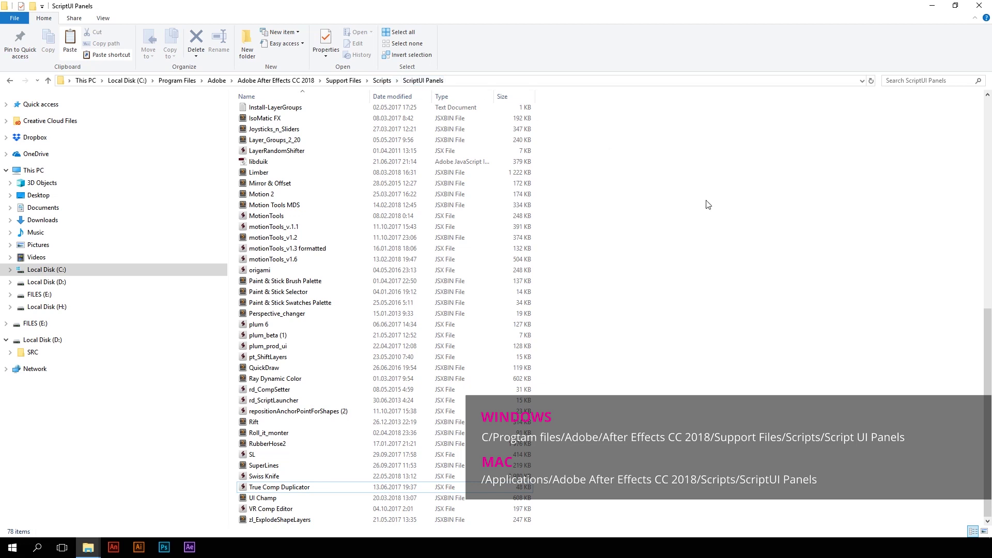
pyautogui.hotkey('ctrl', 'v')
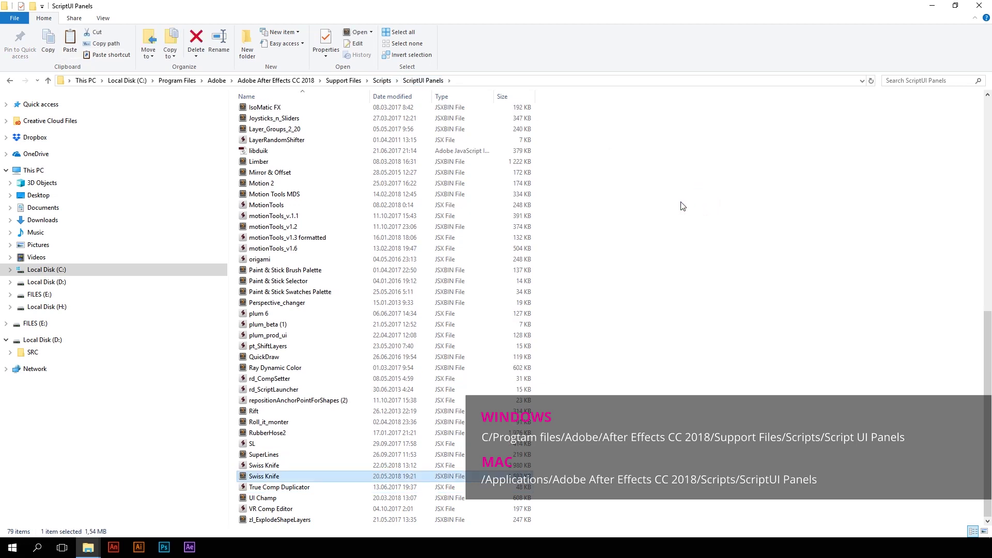
# Launch After Effects and run the Swiss Knife script via File > Scripts > Run Script File in trial mode.
pyautogui.click(194, 549)
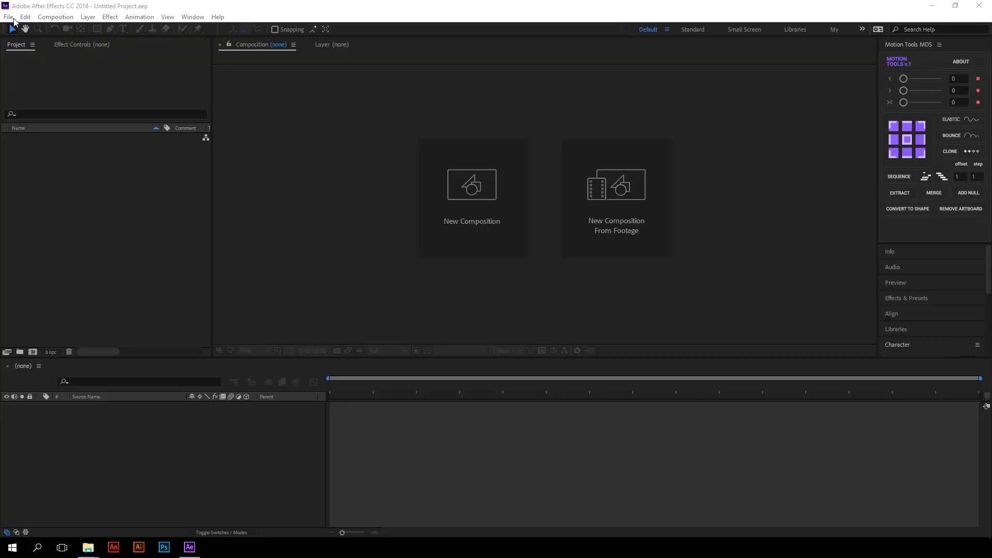
pyautogui.click(8, 17)
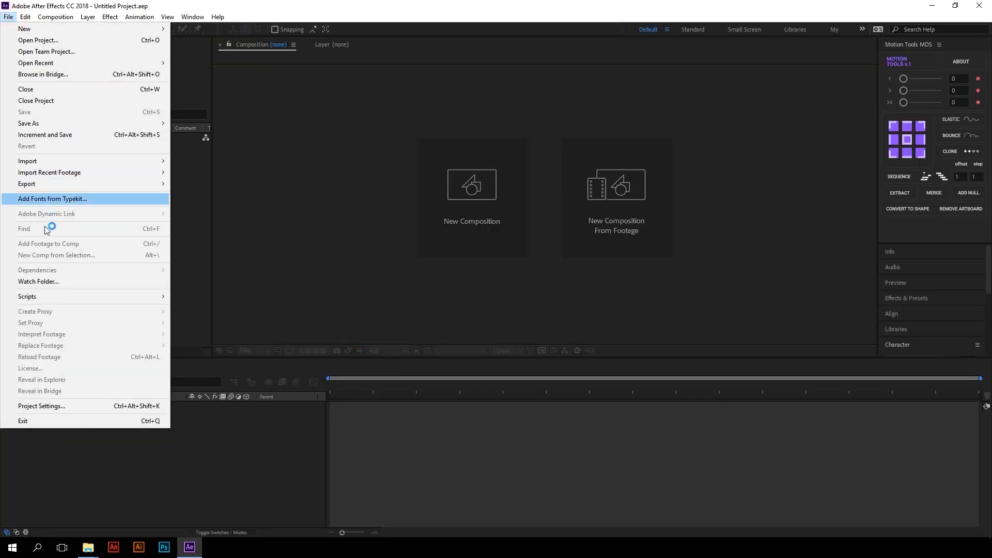
pyautogui.moveTo(45, 296)
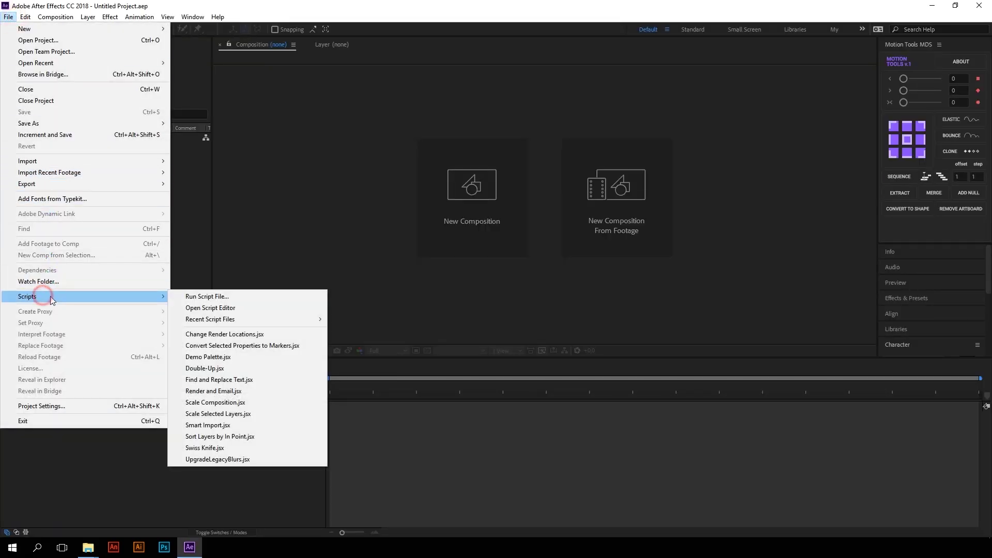
pyautogui.click(176, 299)
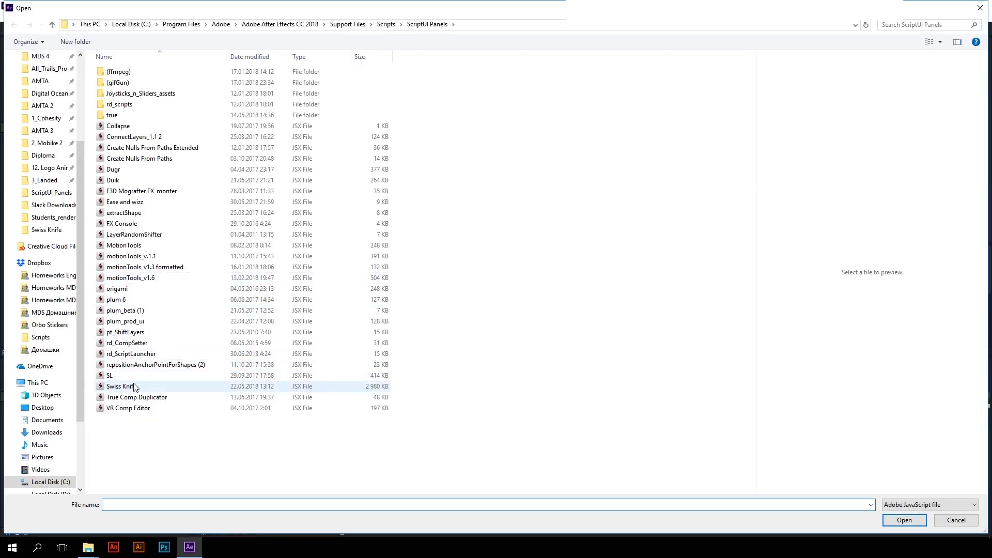
pyautogui.click(134, 387)
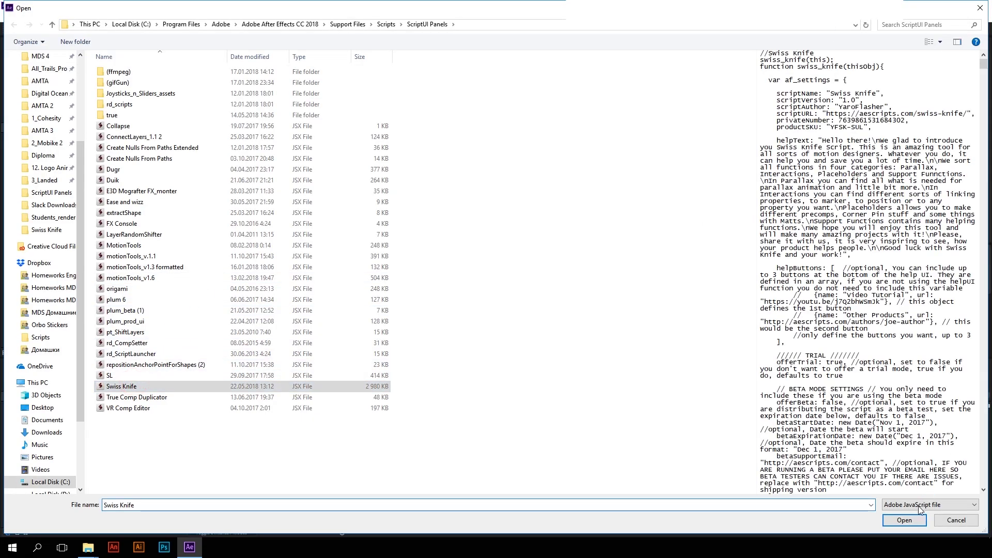
pyautogui.click(905, 521)
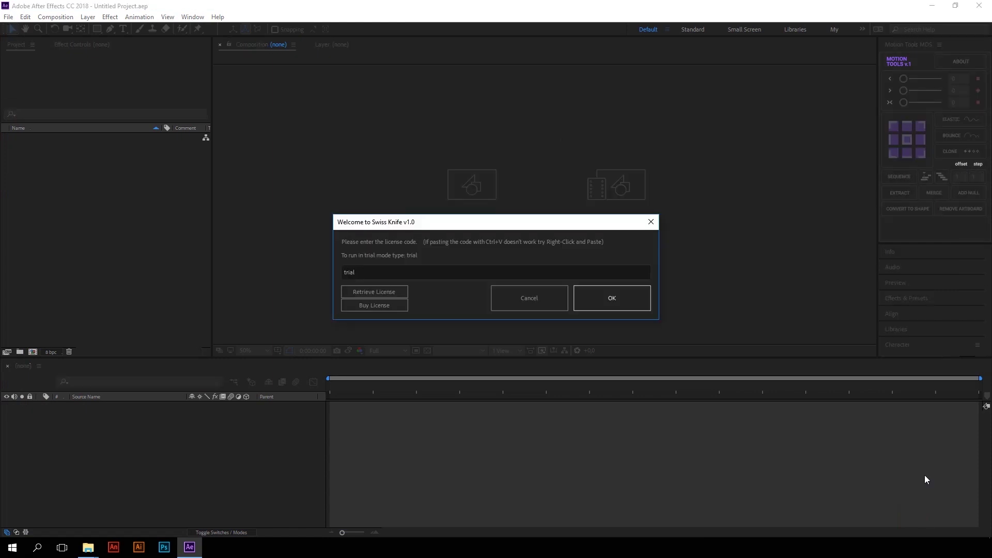
pyautogui.click(635, 299)
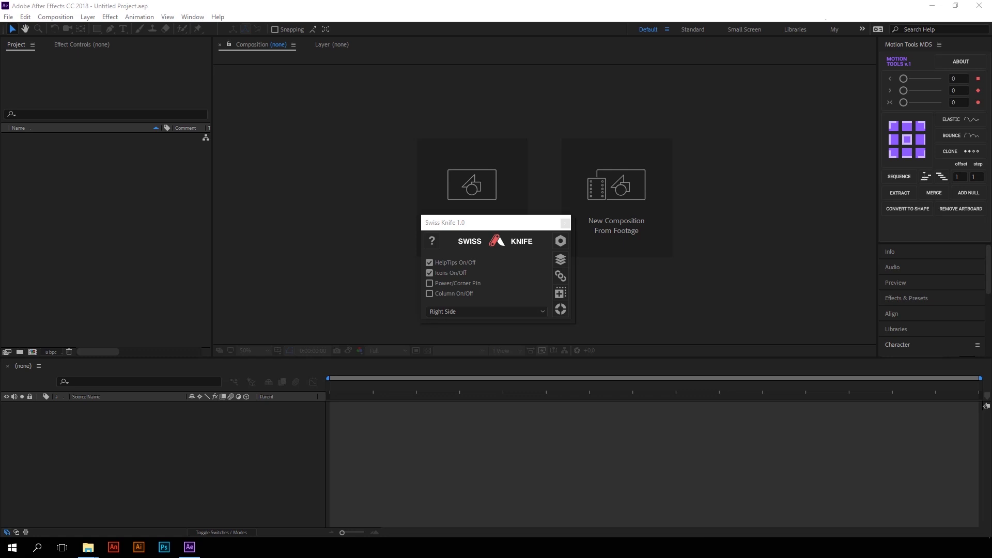
# Browse Swiss Knife's Parallax, Interactions, Placeholders and Support Functions groups, then return to Parallax.
pyautogui.click(561, 260)
pyautogui.click(561, 275)
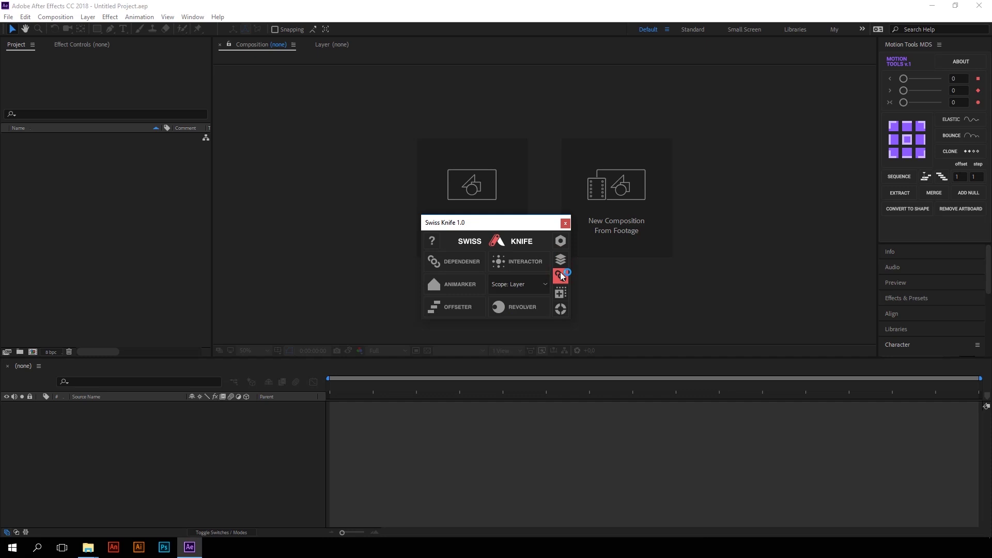
pyautogui.click(561, 293)
pyautogui.click(562, 309)
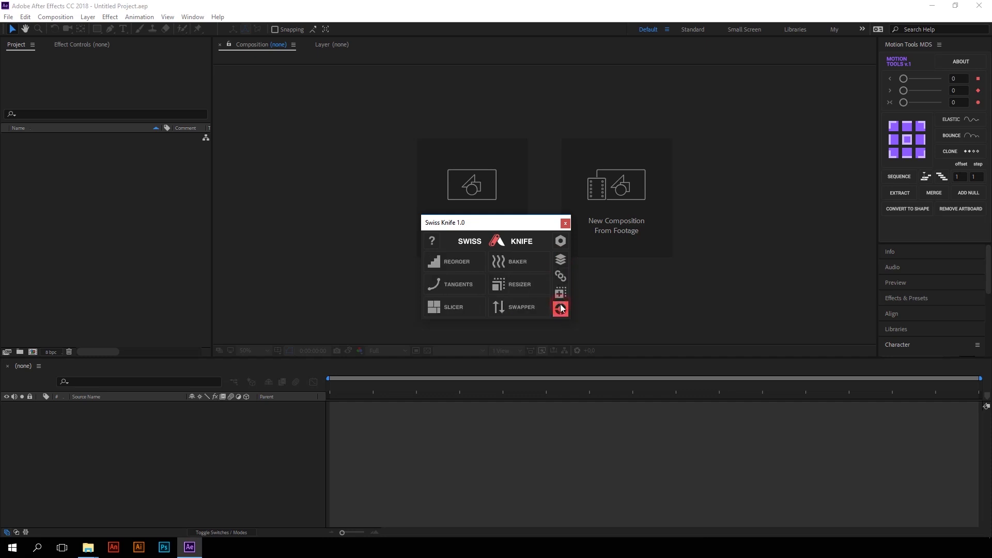
pyautogui.click(561, 260)
pyautogui.click(562, 243)
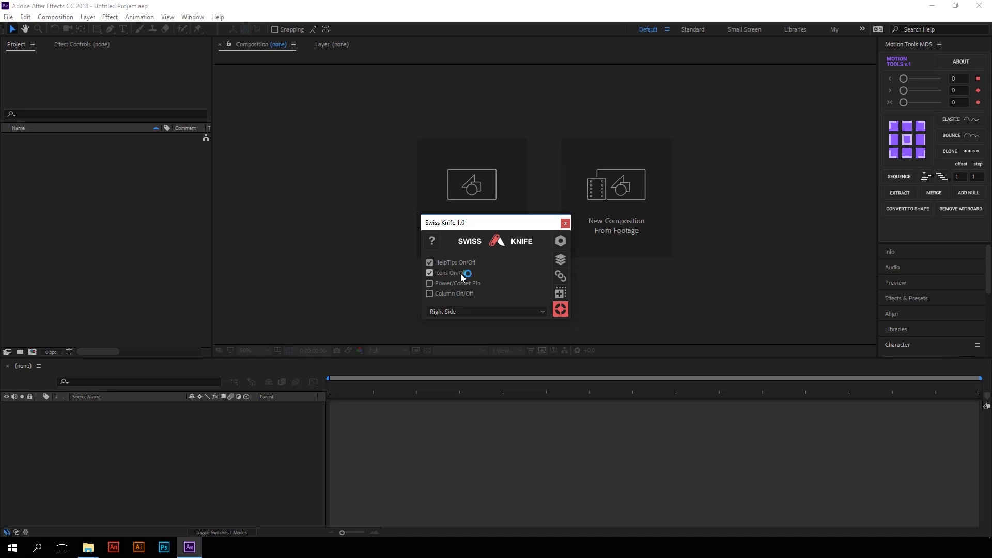
pyautogui.click(431, 273)
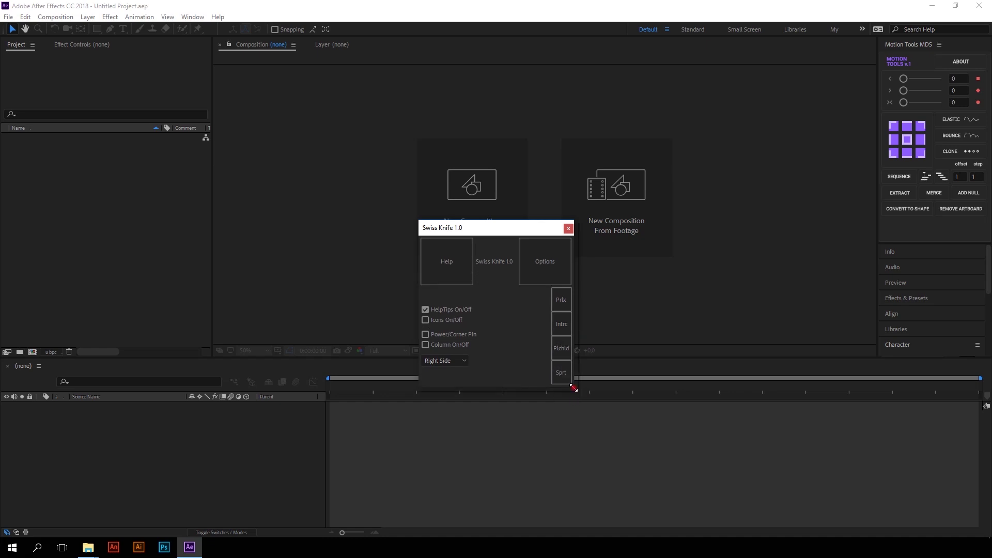
pyautogui.moveTo(573, 387); pyautogui.dragTo(976, 537)
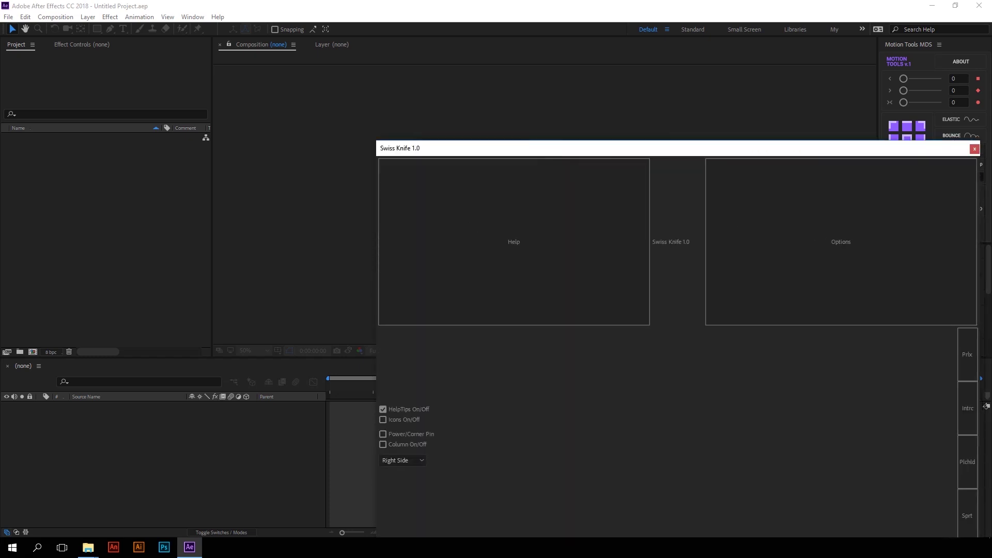
pyautogui.doubleClick(822, 151)
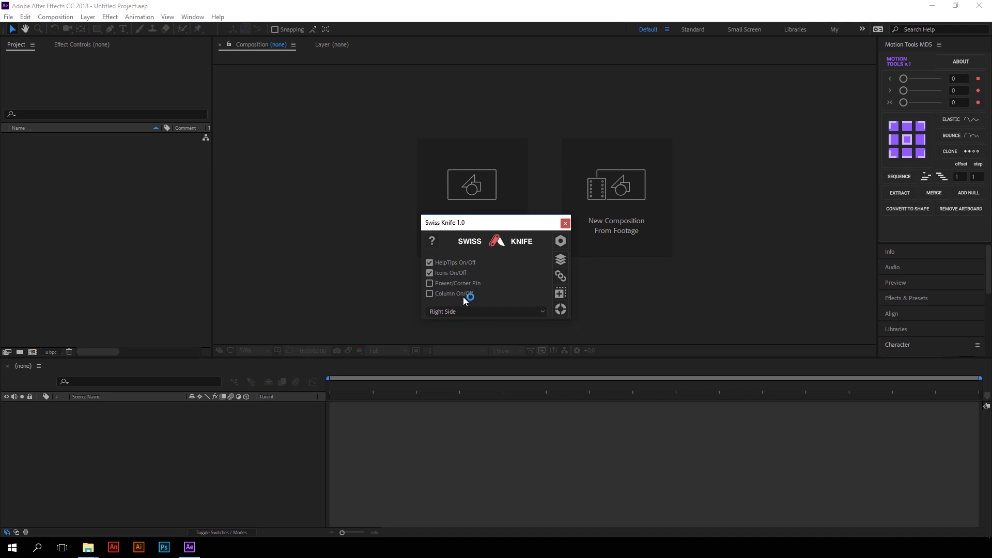
pyautogui.click(432, 296)
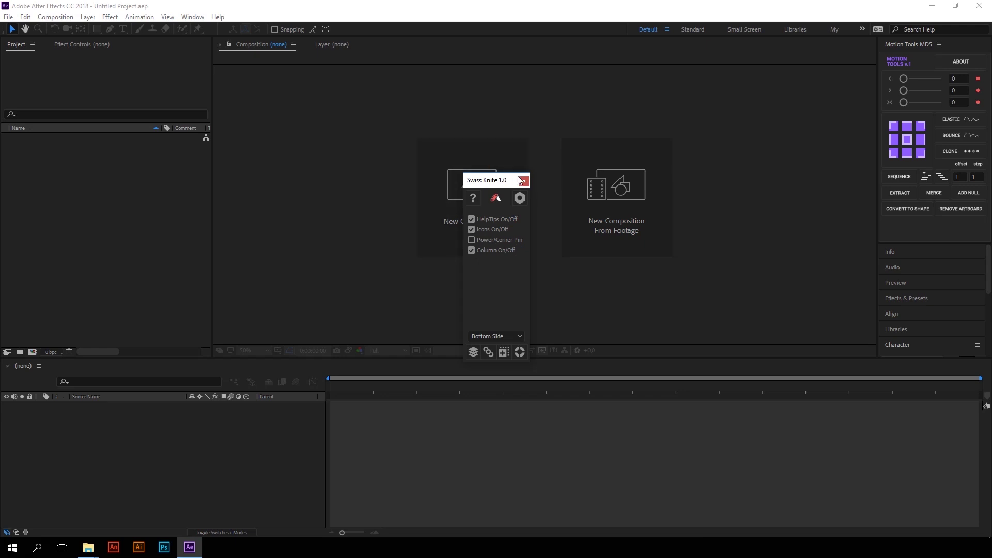
pyautogui.moveTo(500, 179); pyautogui.dragTo(546, 138)
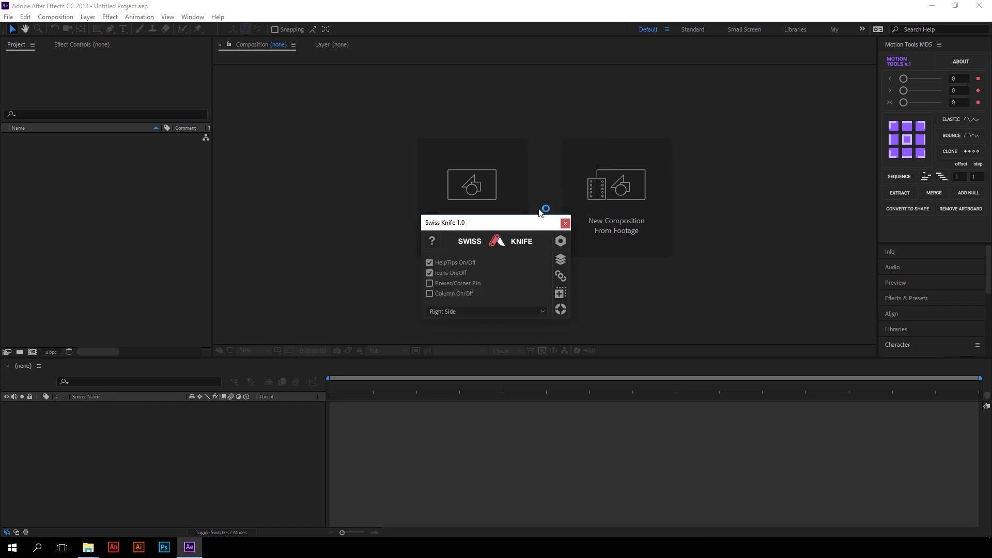
# Try Left Side and Bottom Side icon placement in Swiss Knife's settings, then return to Right Side.
pyautogui.click(561, 259)
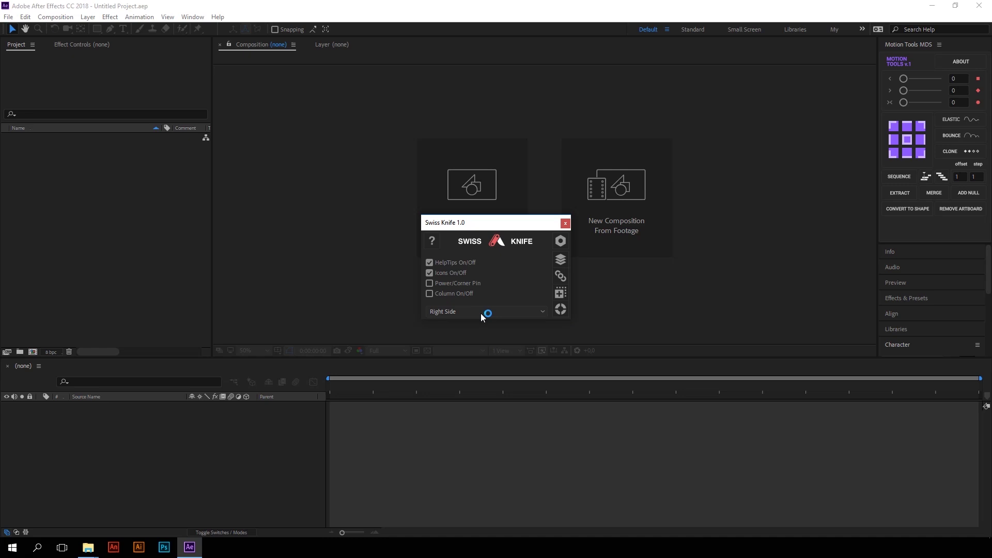
pyautogui.click(557, 293)
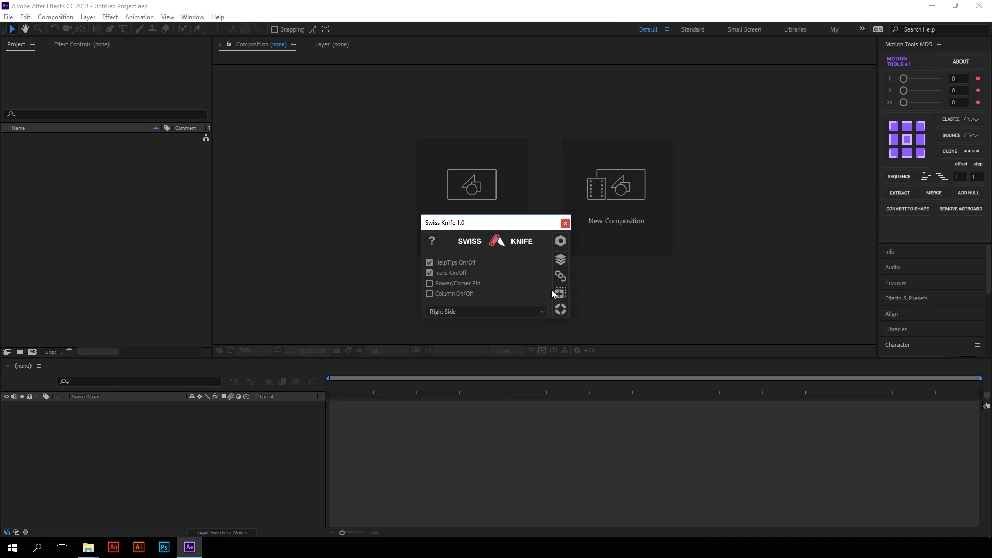
pyautogui.click(529, 311)
pyautogui.click(465, 333)
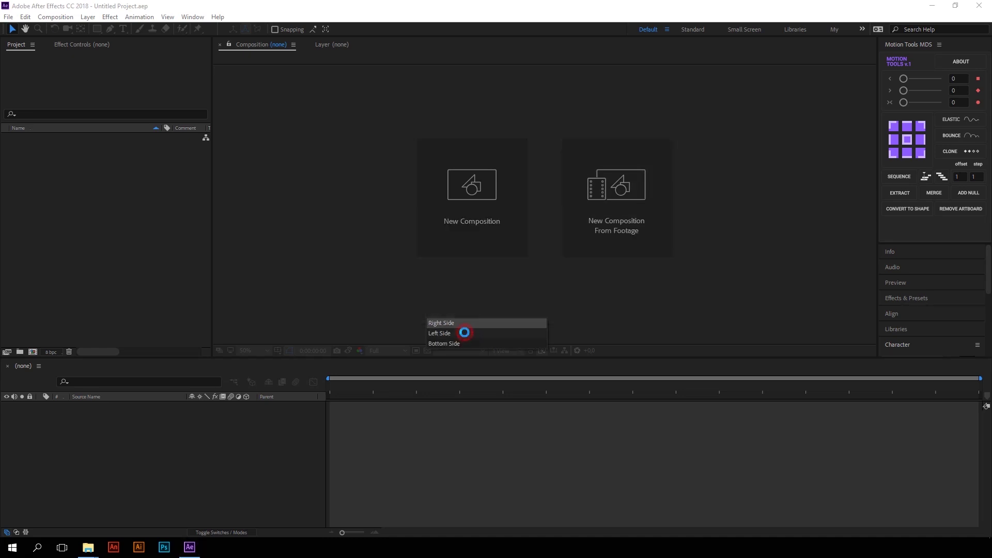
pyautogui.click(491, 312)
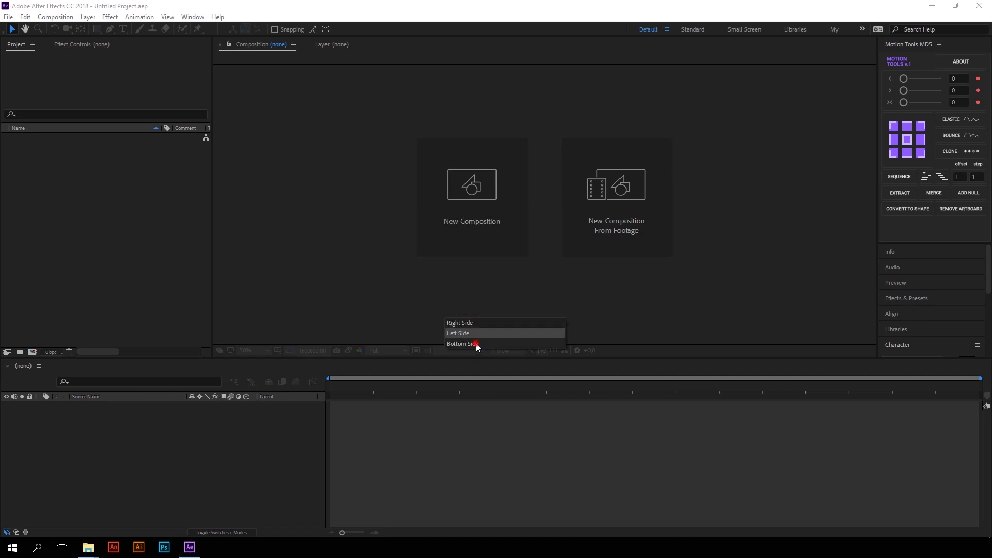
pyautogui.click(469, 343)
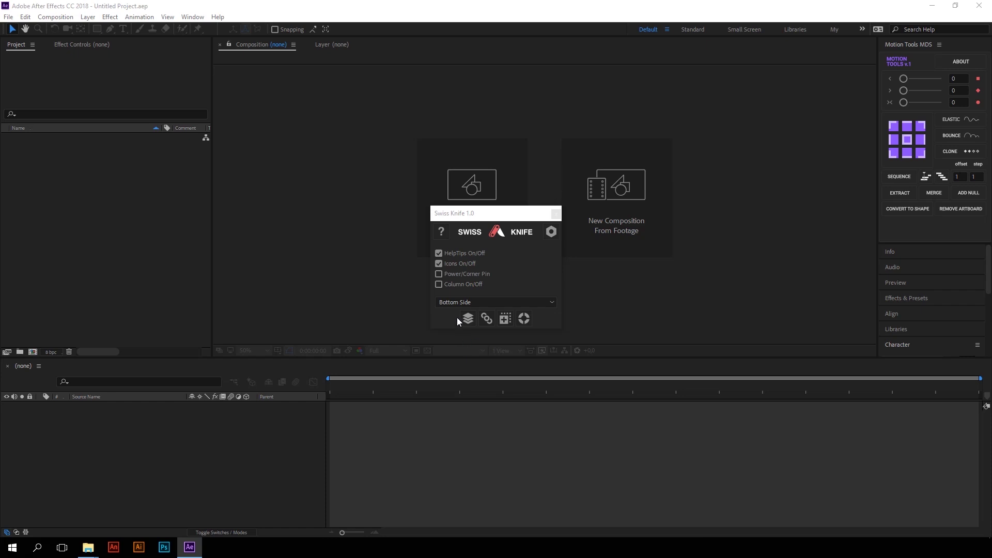
pyautogui.press('Down')
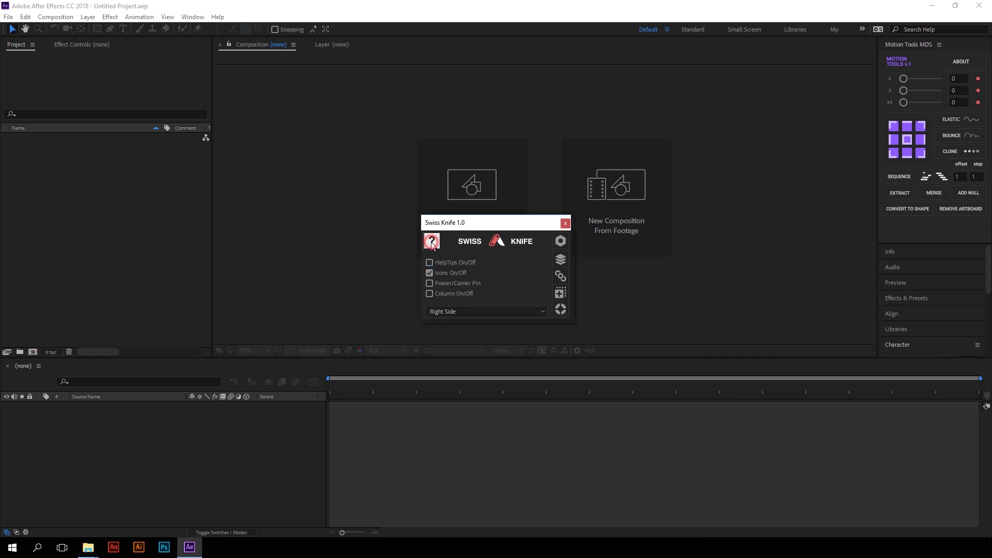
# Read the Swiss Knife help information via the ? button and dismiss it.
pyautogui.click(432, 241)
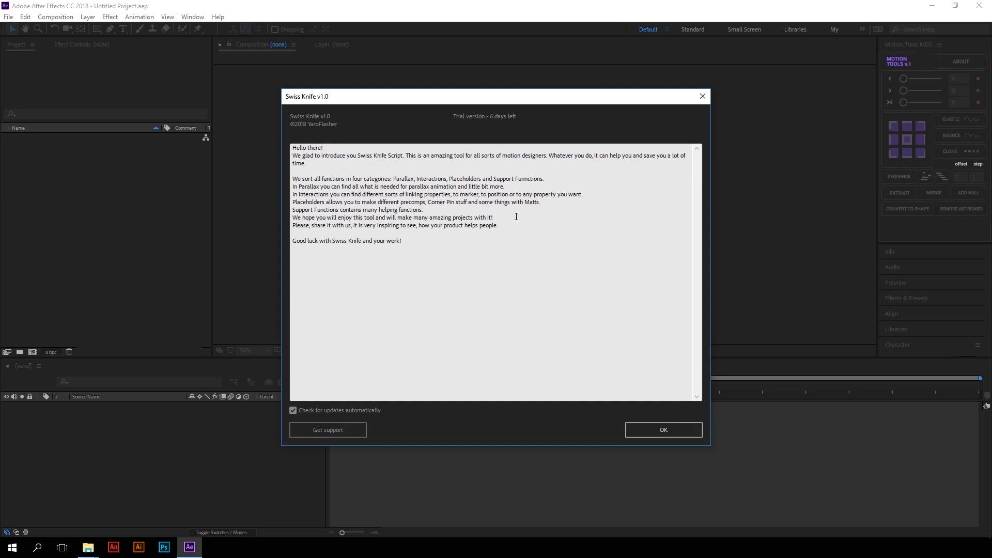
pyautogui.click(704, 94)
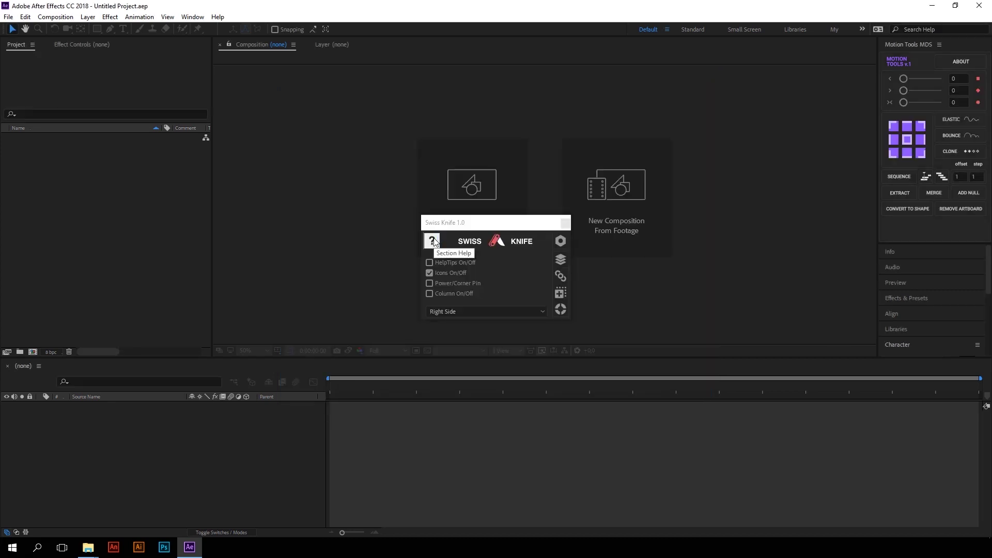
pyautogui.click(434, 242)
# Switch through the Parallax, Interactions, Placeholders and Support Functions tool groups.
pyautogui.click(561, 259)
pyautogui.click(559, 282)
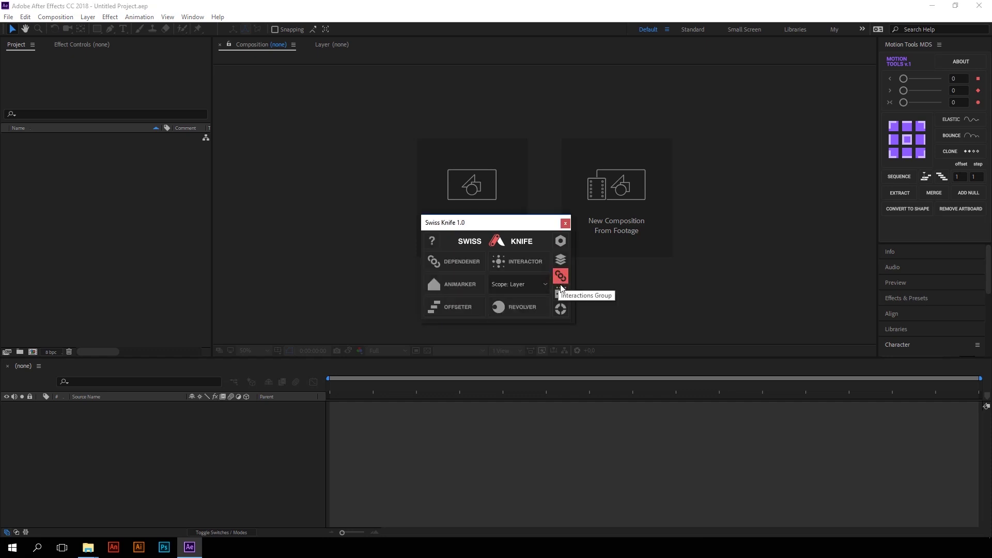
pyautogui.click(562, 293)
pyautogui.click(560, 309)
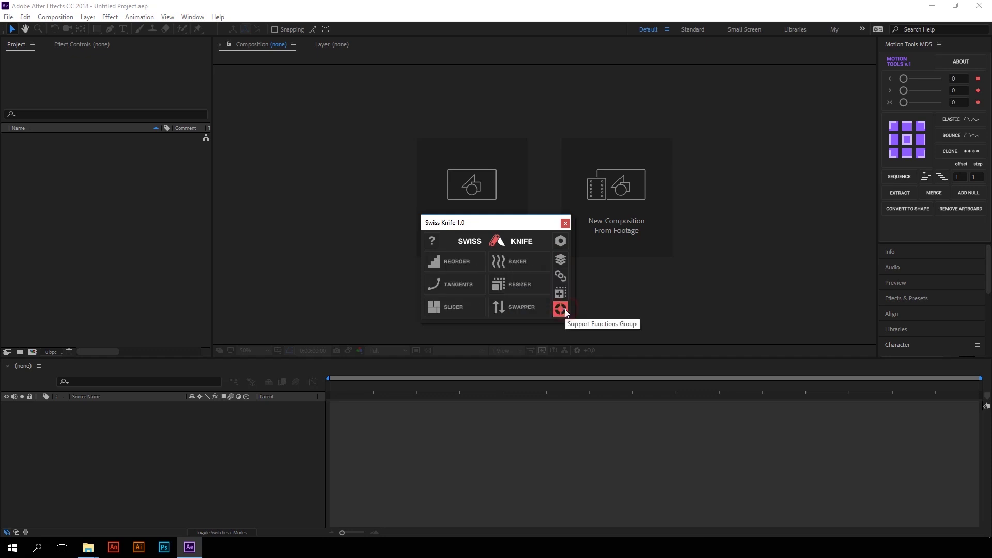